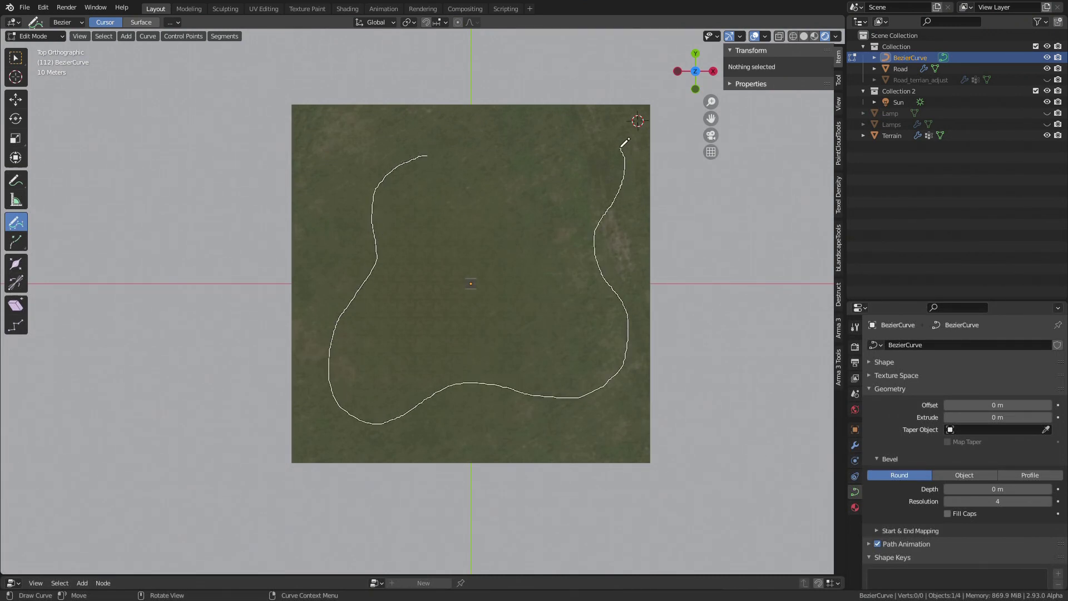
Widen the Road object by raising Road width in its Geometry Nodes modifier.
{"action": "middle_click_drag", "start_coordinate": [540, 280], "coordinate": [497, 245]}
{"action": "key", "text": "Tab"}
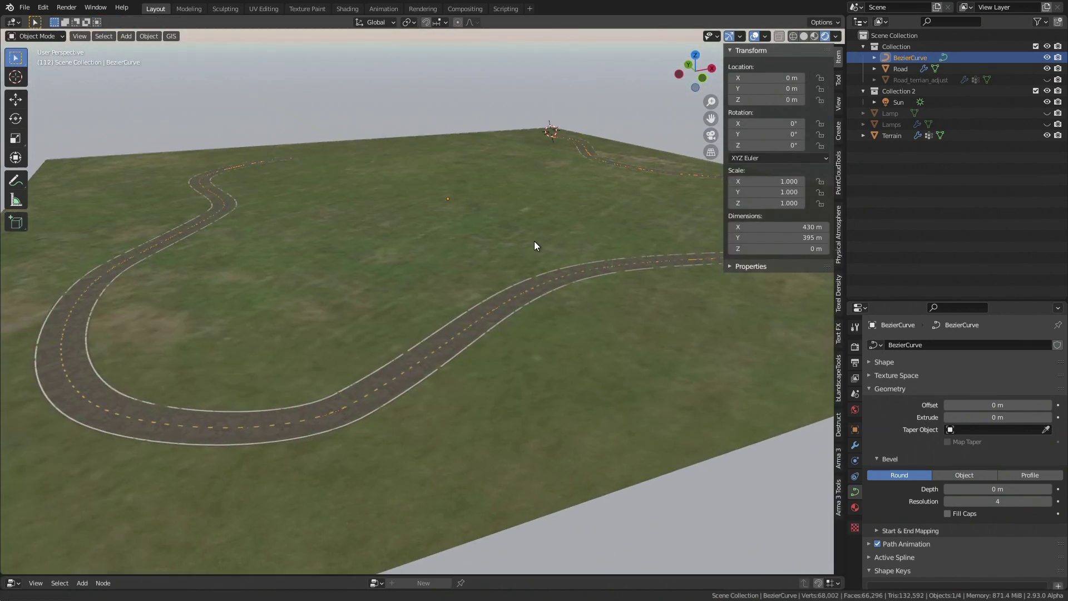
{"action": "key", "text": "n"}
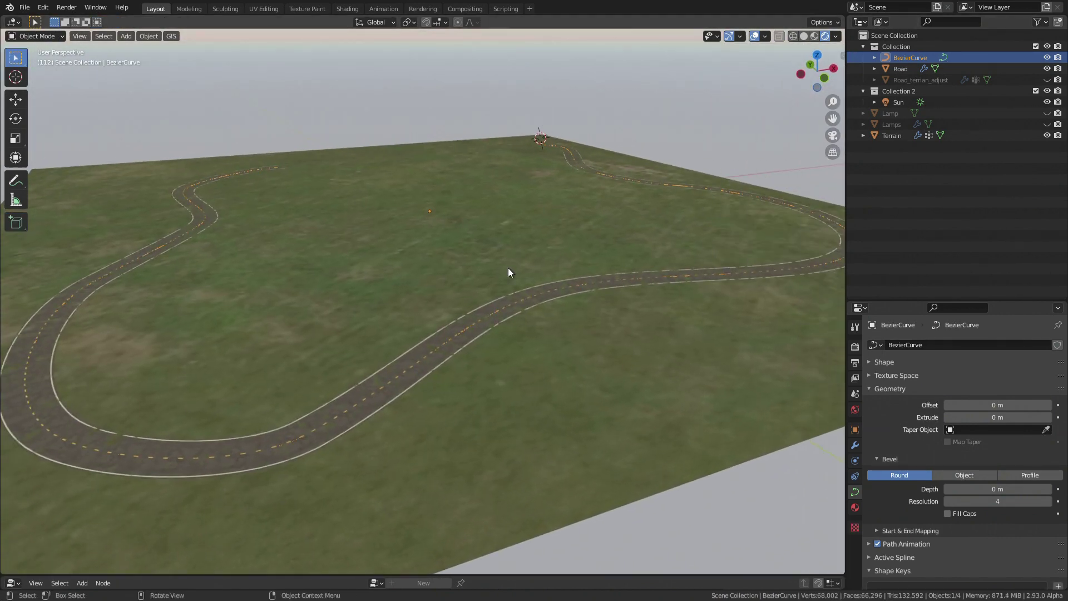
{"action": "middle_click_drag", "start_coordinate": [509, 269], "coordinate": [751, 226]}
{"action": "left_click", "coordinate": [901, 69]}
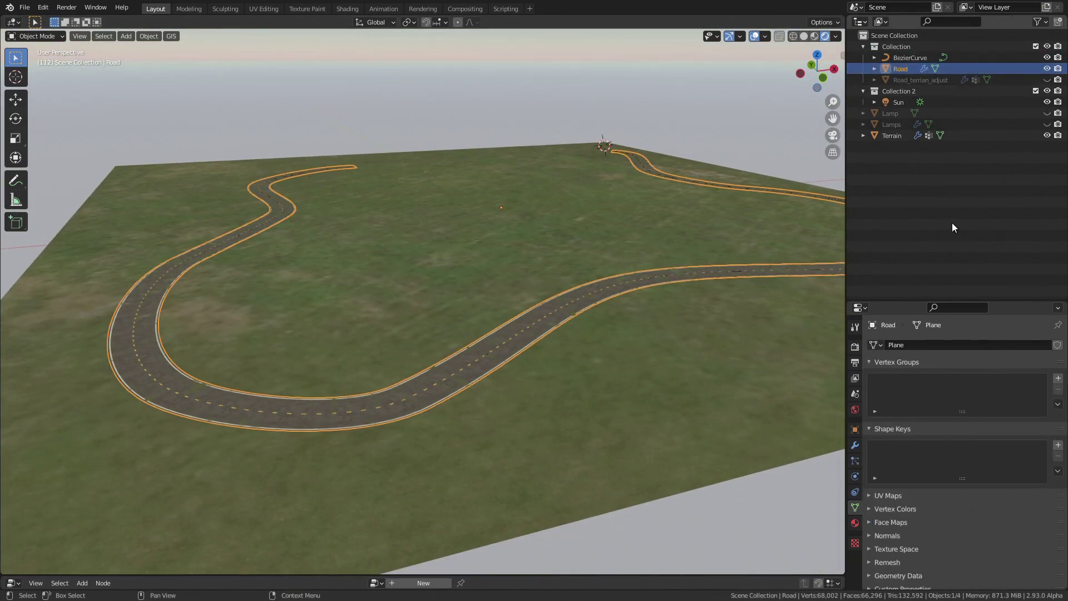
{"action": "left_click", "coordinate": [855, 445]}
{"action": "mouse_move", "coordinate": [990, 394]}
{"action": "left_mouse_down"}
{"action": "mouse_move", "coordinate": [1035, 394]}
{"action": "mouse_move", "coordinate": [981, 394]}
{"action": "left_mouse_up"}
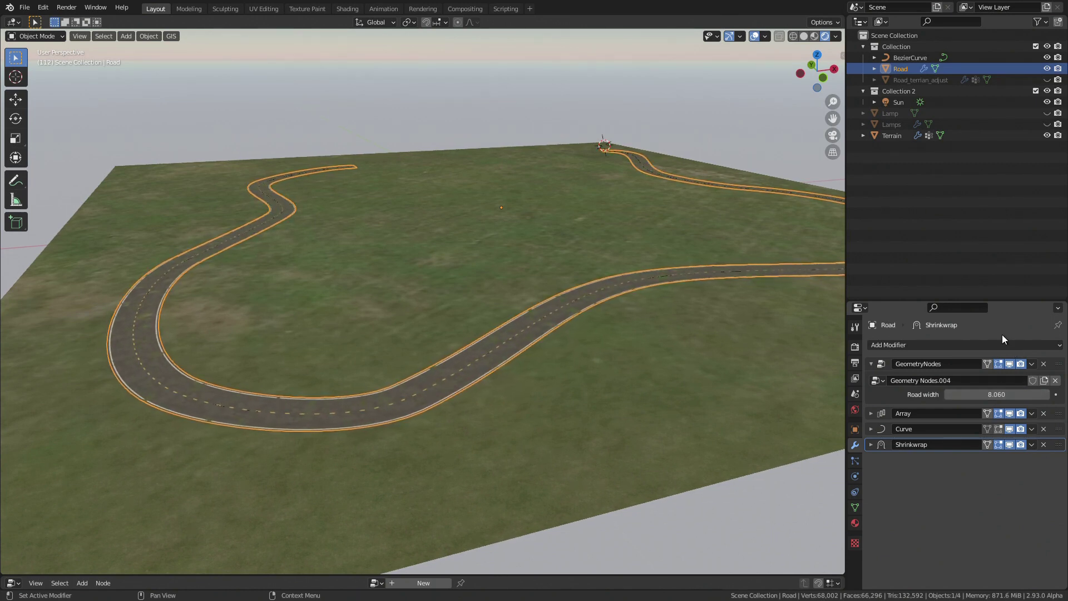
Unhide the Lamps object and pack the lamps closer by lowering their Distance value.
{"action": "left_click", "coordinate": [1047, 124]}
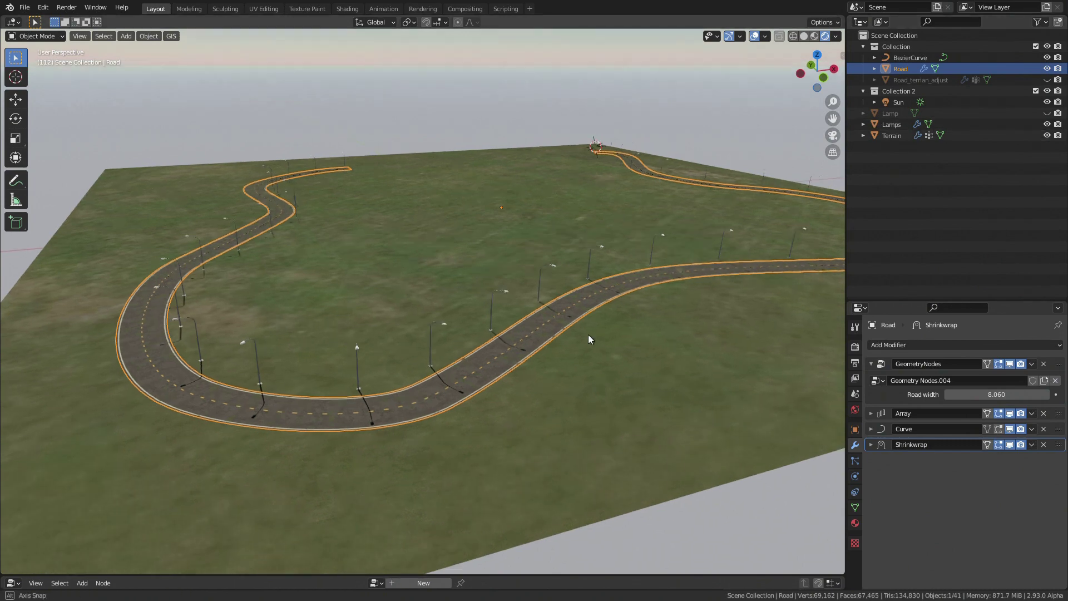
{"action": "middle_click_drag", "start_coordinate": [589, 334], "coordinate": [612, 323]}
{"action": "left_click", "coordinate": [891, 126]}
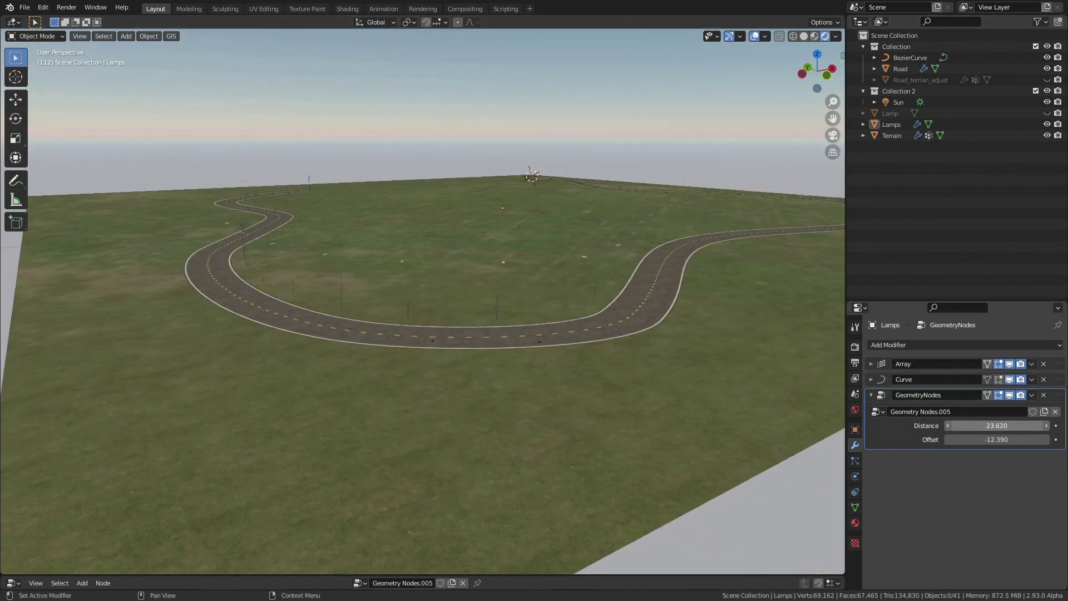
{"action": "left_click_drag", "start_coordinate": [997, 425], "coordinate": [951, 440]}
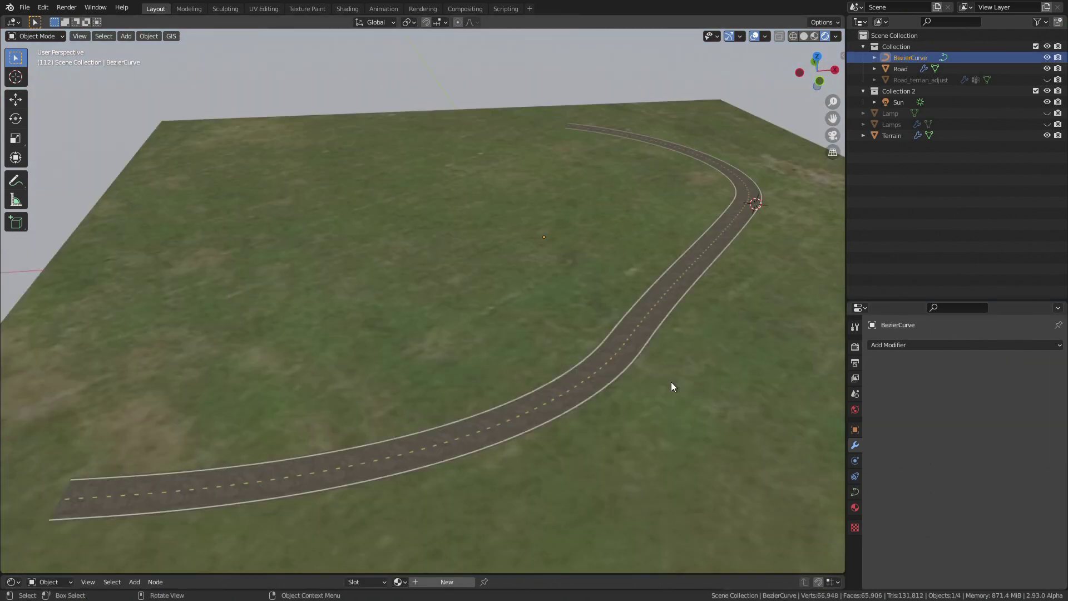
Move the middle curve control point into a gentle S-bend, then set Road width to 8.000.
{"action": "key", "text": "Tab"}
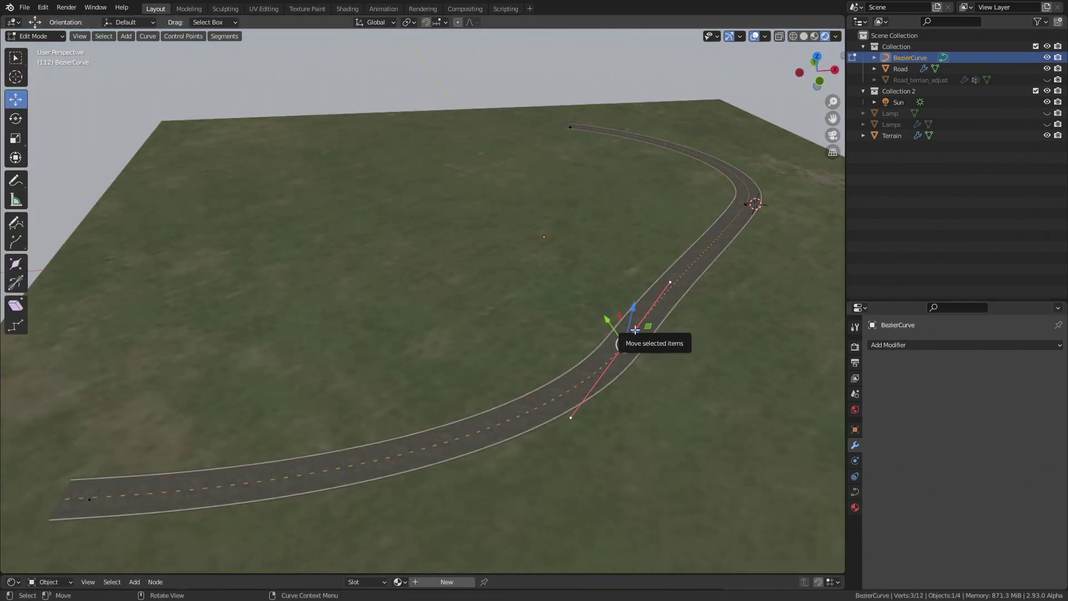
{"action": "left_click_drag", "start_coordinate": [635, 330], "coordinate": [550, 316]}
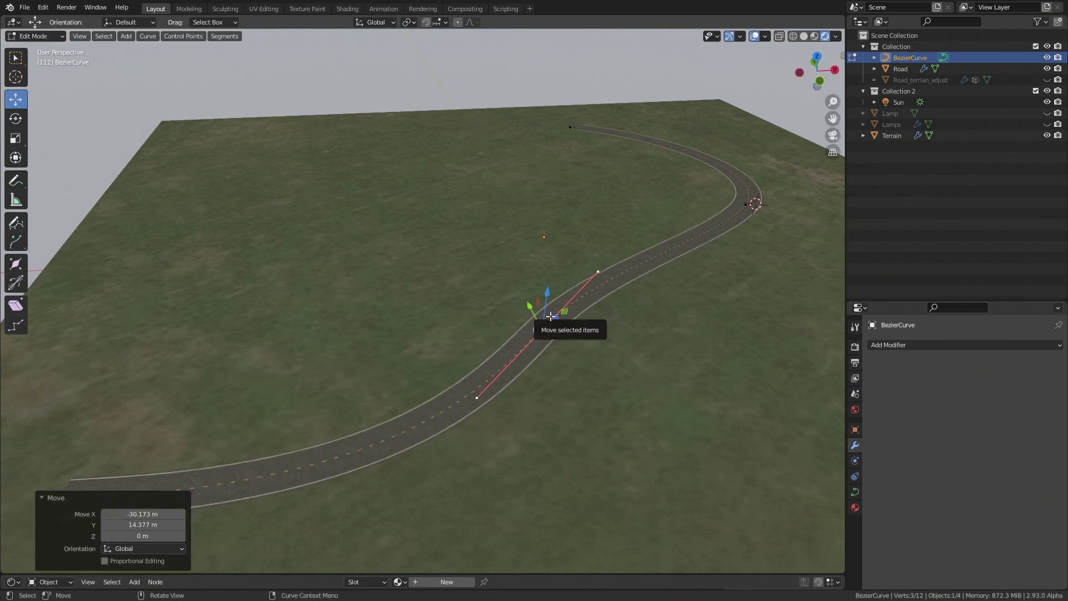
{"action": "key", "text": "Tab"}
{"action": "left_click", "coordinate": [899, 68]}
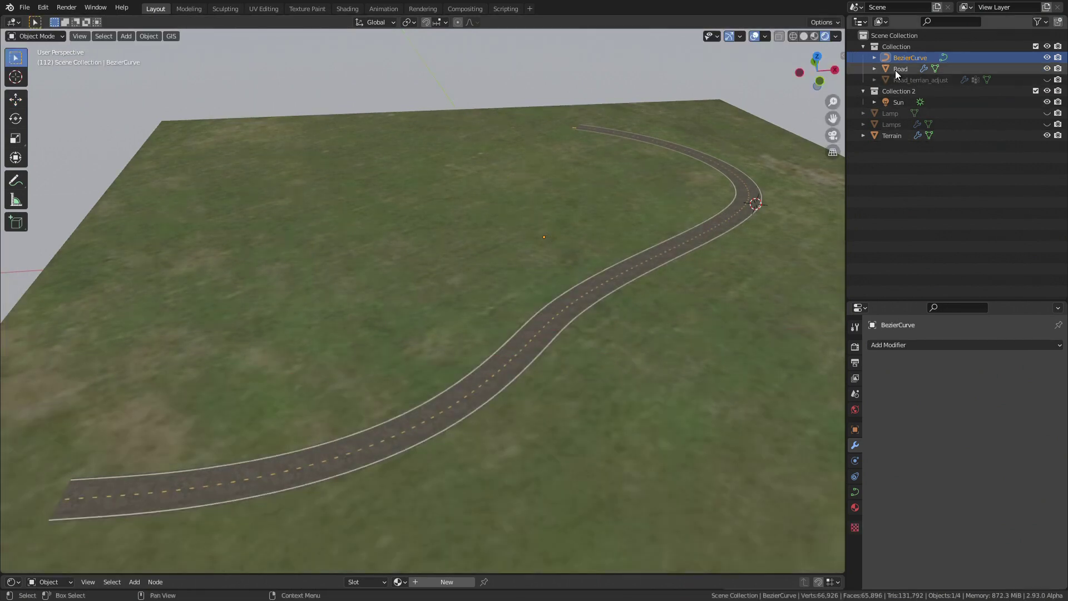
{"action": "mouse_move", "coordinate": [987, 394]}
{"action": "left_mouse_down"}
{"action": "mouse_move", "coordinate": [1018, 394]}
{"action": "mouse_move", "coordinate": [987, 394]}
{"action": "left_mouse_up"}
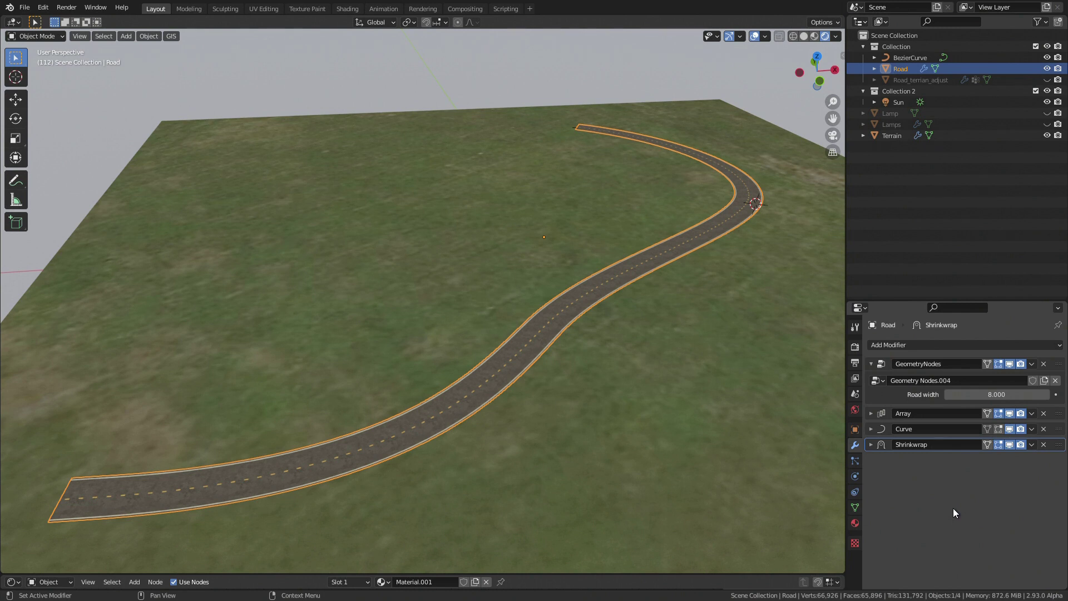
Unhide and select Lamps, then set their Geometry Nodes Distance to 26.030.
{"action": "left_click", "coordinate": [1048, 125]}
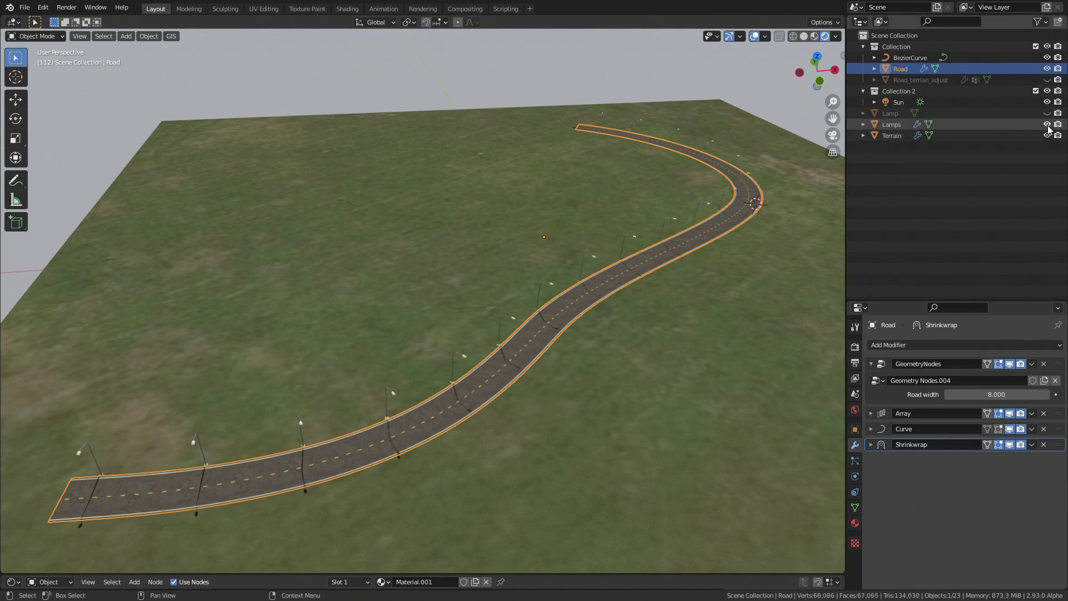
{"action": "left_click", "coordinate": [1024, 124]}
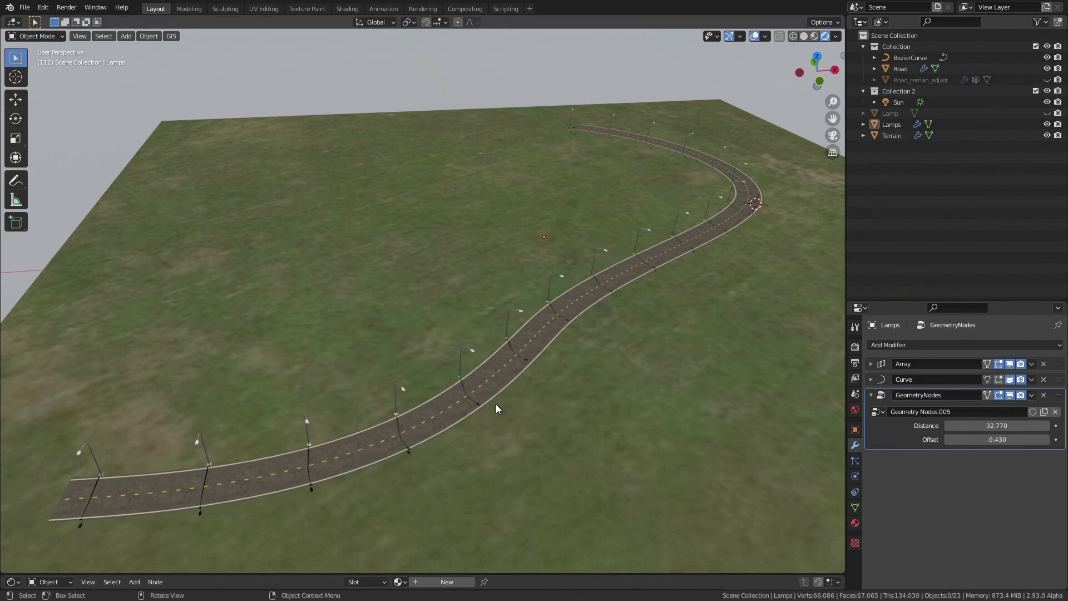
{"action": "middle_click_drag", "start_coordinate": [496, 404], "coordinate": [608, 365]}
{"action": "scroll", "coordinate": [608, 365], "scroll_direction": "up", "scroll_amount": 5}
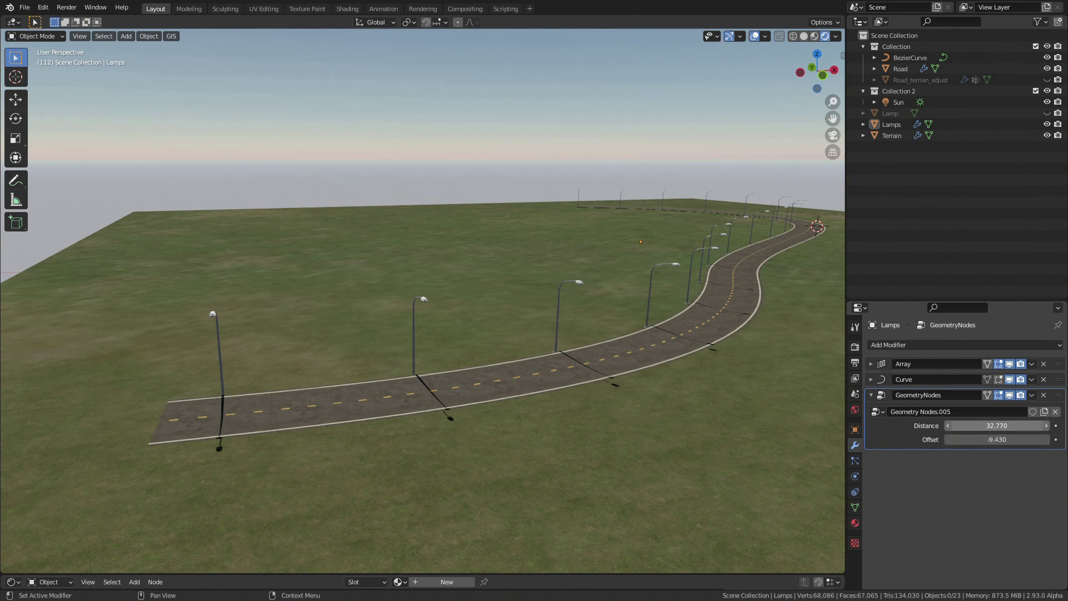
{"action": "mouse_move", "coordinate": [990, 426]}
{"action": "left_mouse_down"}
{"action": "mouse_move", "coordinate": [1038, 426]}
{"action": "mouse_move", "coordinate": [943, 426]}
{"action": "mouse_move", "coordinate": [973, 425]}
{"action": "left_mouse_up"}
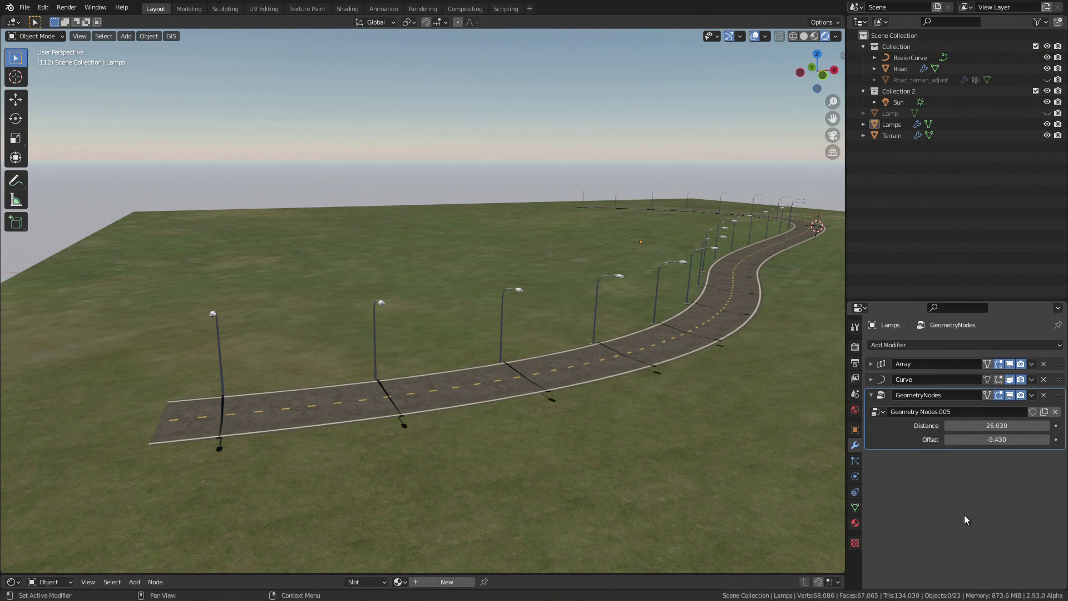
Draw a blue annotation arc over the sky, then switch the annotation colour to green.
{"action": "left_click", "coordinate": [16, 180]}
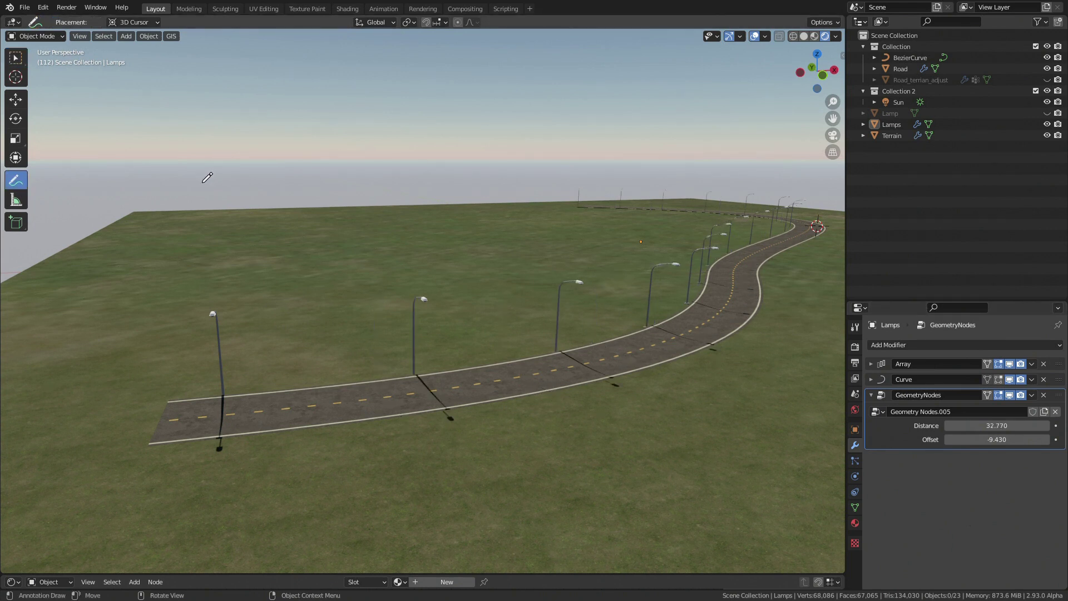
{"action": "mouse_move", "coordinate": [203, 182]}
{"action": "left_mouse_down"}
{"action": "mouse_move", "coordinate": [245, 100]}
{"action": "mouse_move", "coordinate": [279, 79]}
{"action": "mouse_move", "coordinate": [336, 74]}
{"action": "mouse_move", "coordinate": [389, 95]}
{"action": "mouse_move", "coordinate": [428, 176]}
{"action": "left_mouse_up"}
{"action": "key", "text": "n"}
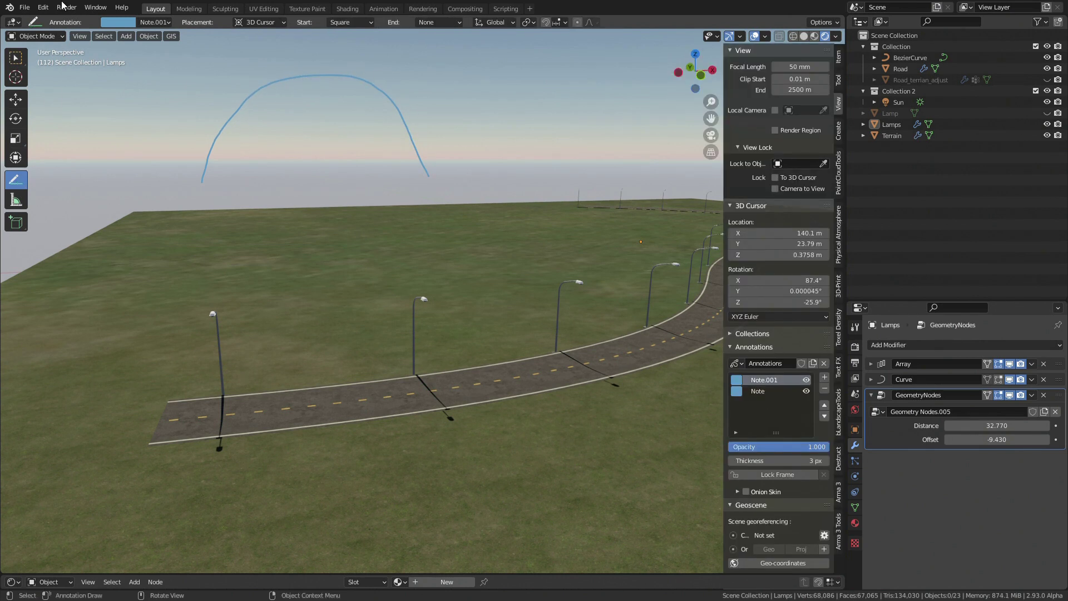
{"action": "left_click", "coordinate": [119, 25]}
{"action": "left_click", "coordinate": [122, 47]}
{"action": "left_click_drag", "start_coordinate": [200, 184], "coordinate": [204, 175]}
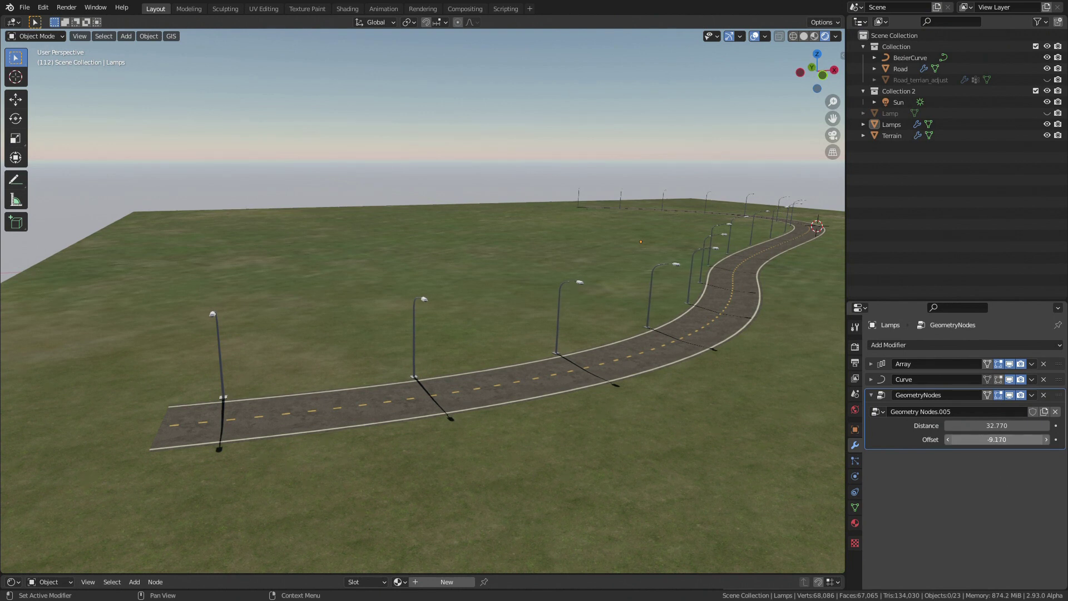
Set the lamp Offset to -12.390 and draw five green arrows from the blue line.
{"action": "mouse_move", "coordinate": [996, 440]}
{"action": "left_mouse_down"}
{"action": "mouse_move", "coordinate": [1047, 439]}
{"action": "mouse_move", "coordinate": [993, 440]}
{"action": "left_mouse_up"}
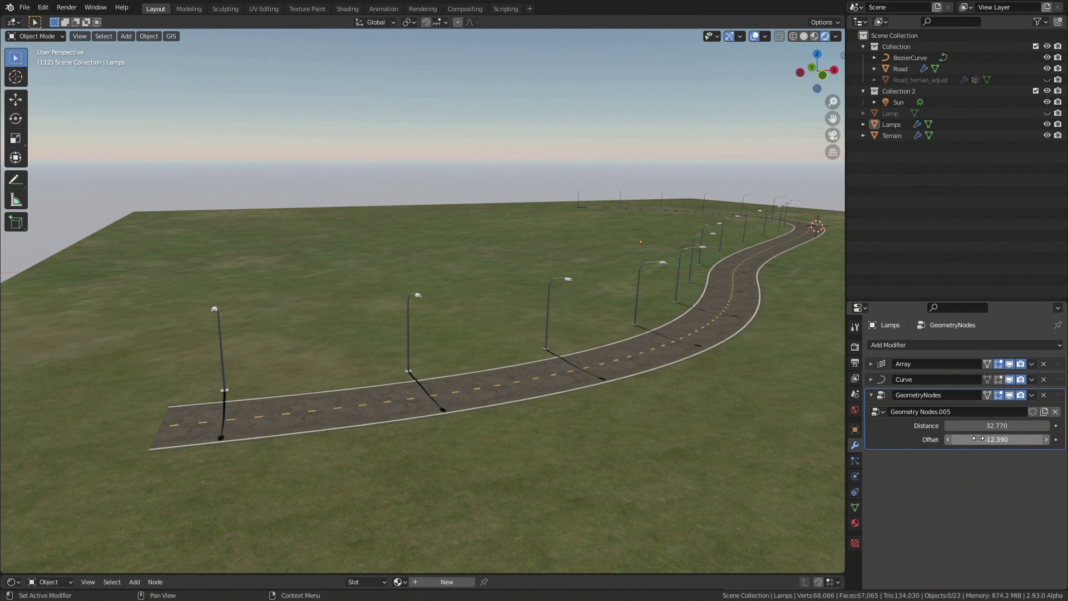
{"action": "left_click", "coordinate": [15, 179]}
{"action": "left_click_drag", "start_coordinate": [136, 171], "coordinate": [99, 134]}
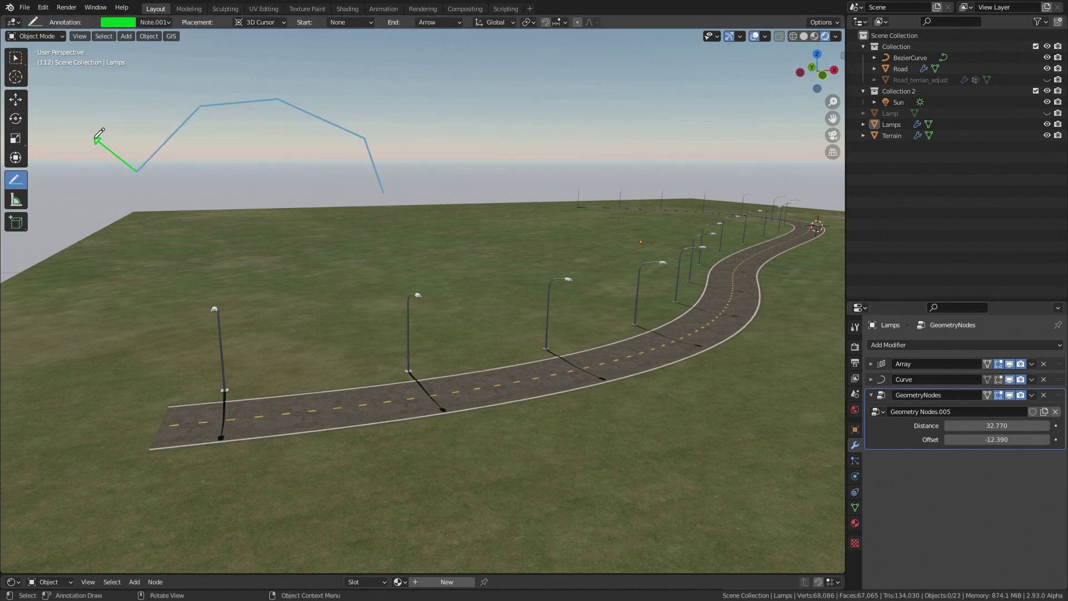
{"action": "left_click_drag", "start_coordinate": [200, 106], "coordinate": [181, 65]}
{"action": "left_click_drag", "start_coordinate": [279, 99], "coordinate": [295, 57]}
{"action": "left_click_drag", "start_coordinate": [365, 137], "coordinate": [402, 103]}
{"action": "left_click_drag", "start_coordinate": [383, 191], "coordinate": [447, 170]}
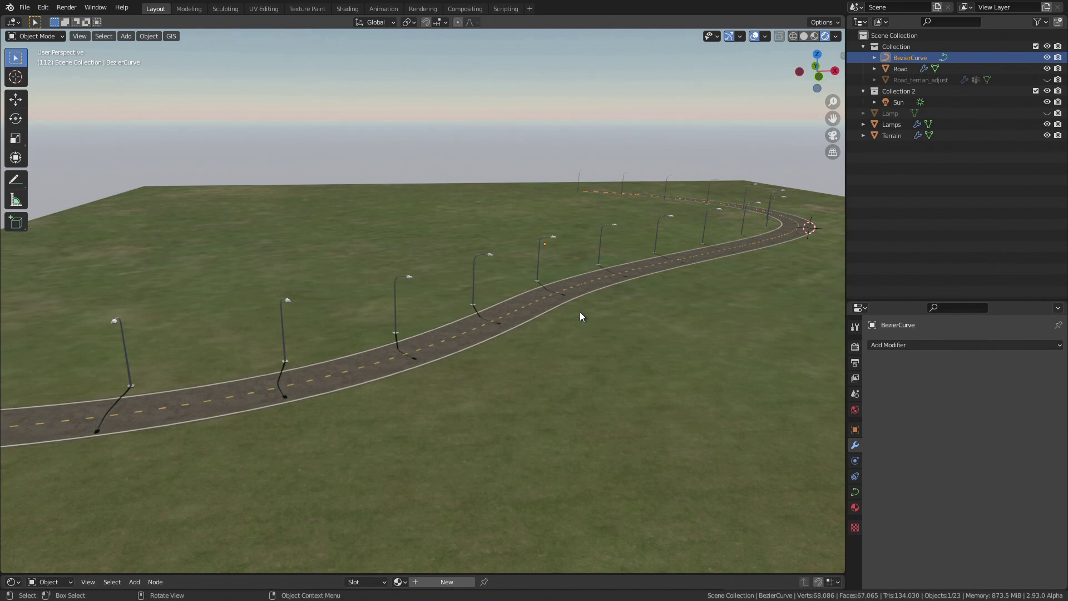
Raise the middle curve control point about 18.353 m on Z so the road climbs a hill.
{"action": "key", "text": "Tab"}
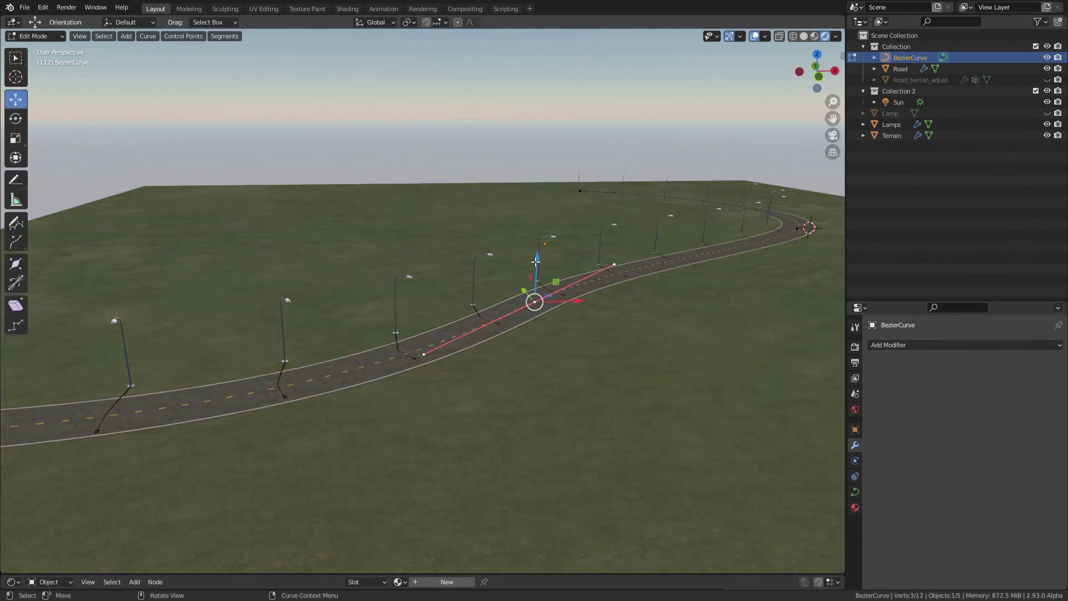
{"action": "left_click_drag", "start_coordinate": [535, 261], "coordinate": [546, 196]}
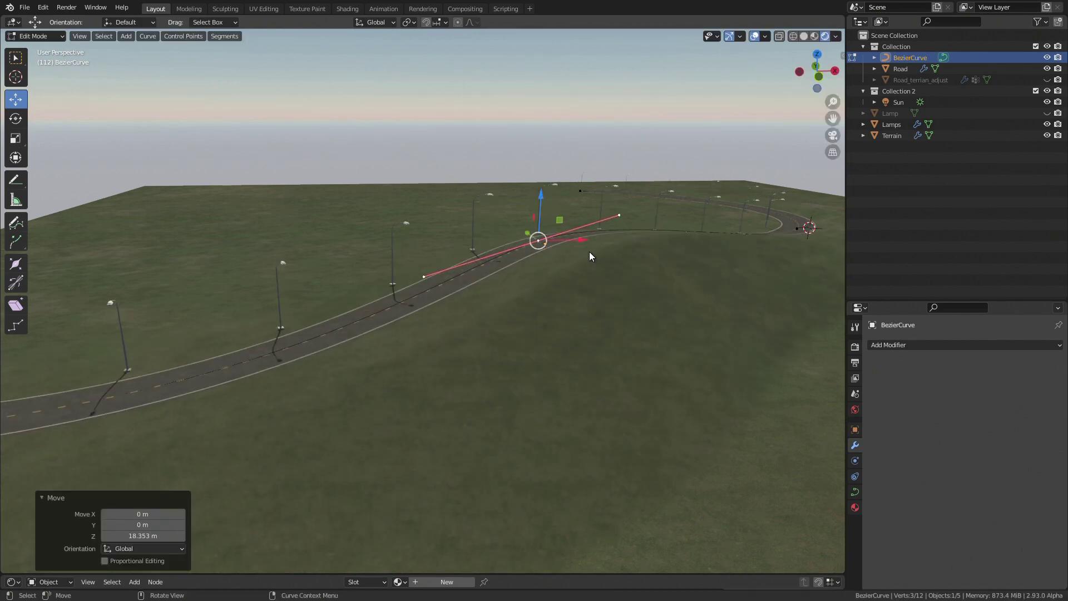
{"action": "key", "text": "Tab"}
{"action": "middle_click_drag", "start_coordinate": [584, 314], "coordinate": [596, 346]}
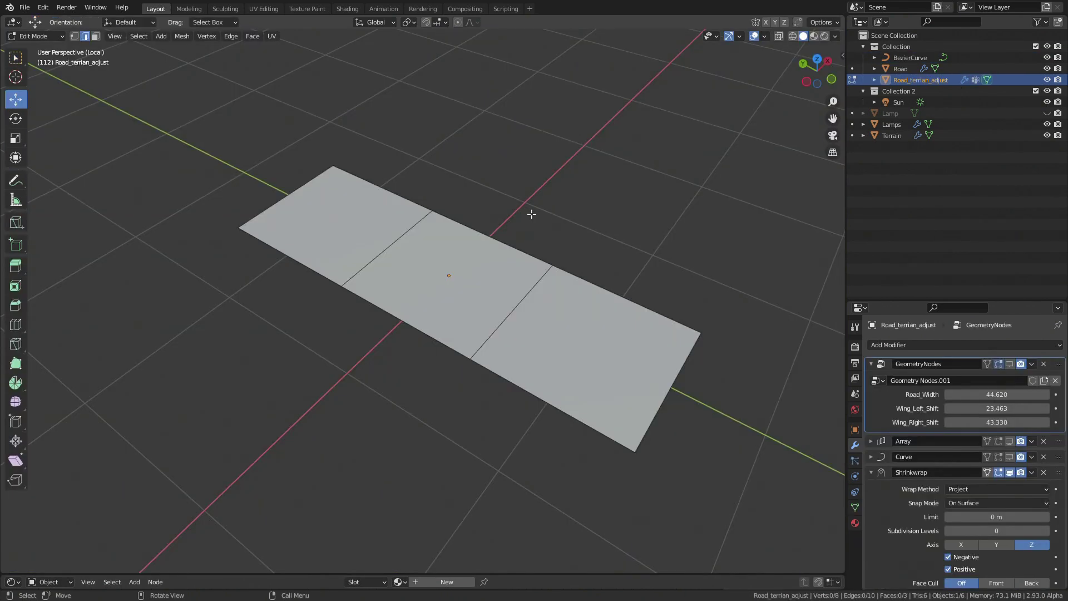
Review the Wing_Left, Road_Left, Road_Right and Wing_Right weights, then set Road_Width to 36.040.
{"action": "mouse_move", "coordinate": [531, 214]}
{"action": "middle_mouse_down"}
{"action": "mouse_move", "coordinate": [553, 222]}
{"action": "mouse_move", "coordinate": [579, 196]}
{"action": "mouse_move", "coordinate": [544, 193]}
{"action": "middle_mouse_up"}
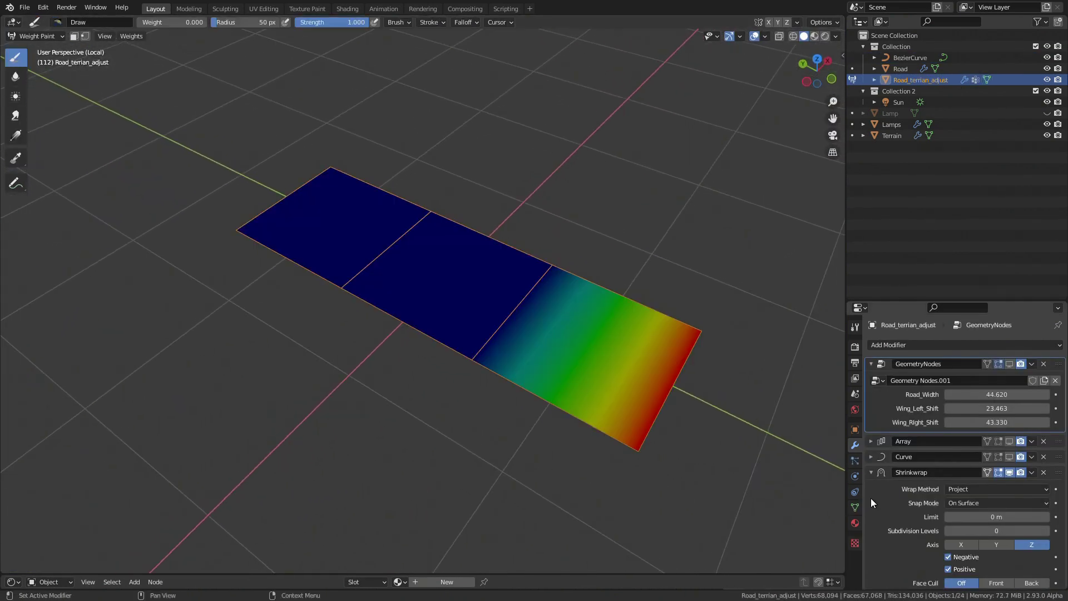
{"action": "left_click", "coordinate": [855, 507]}
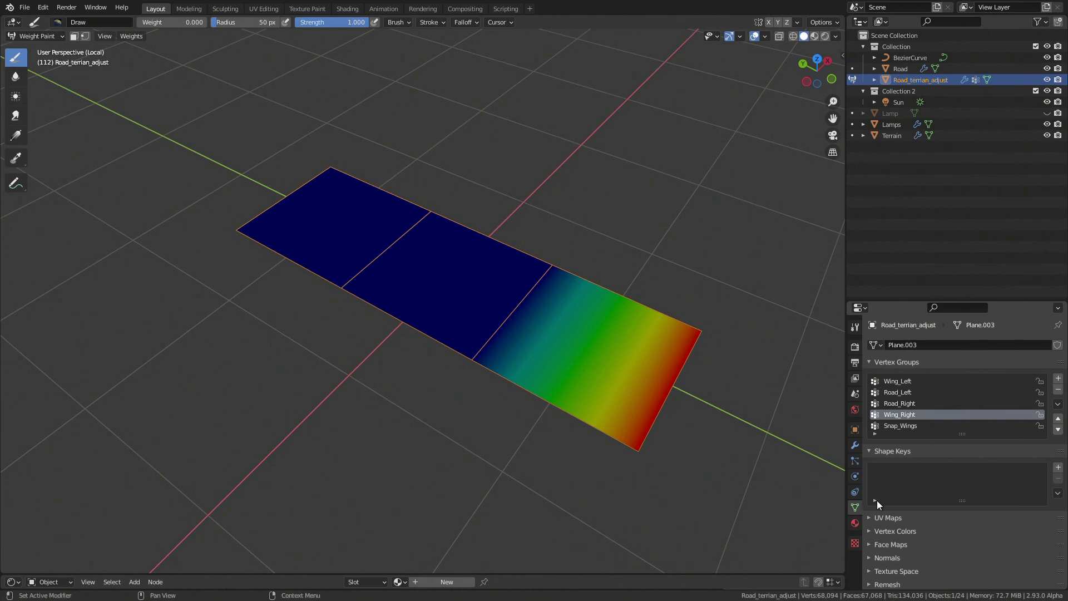
{"action": "left_click", "coordinate": [900, 380]}
{"action": "left_click", "coordinate": [903, 392]}
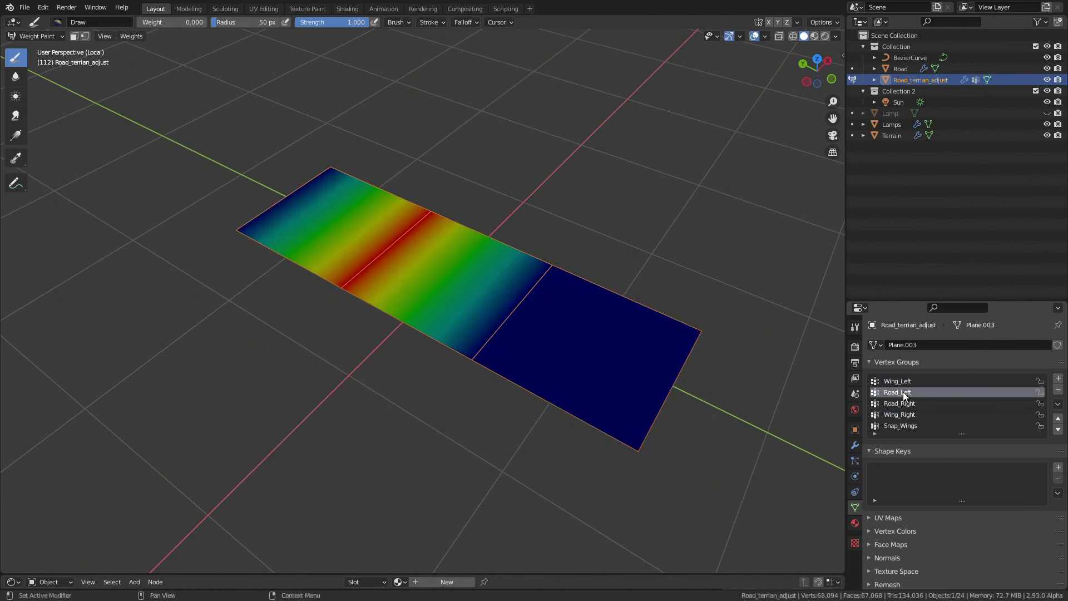
{"action": "left_click", "coordinate": [903, 403]}
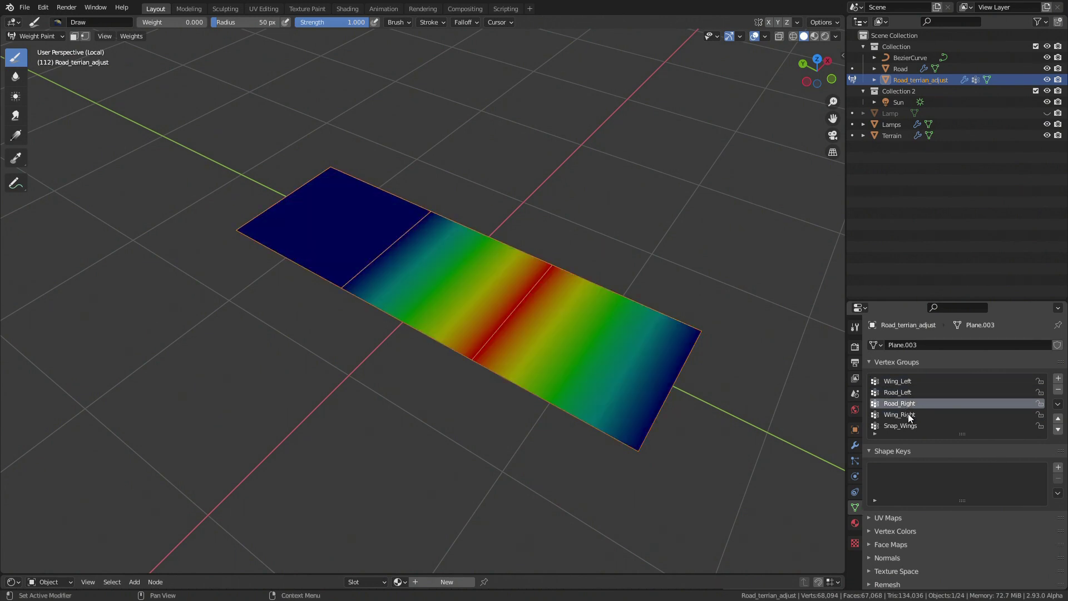
{"action": "left_click", "coordinate": [909, 415]}
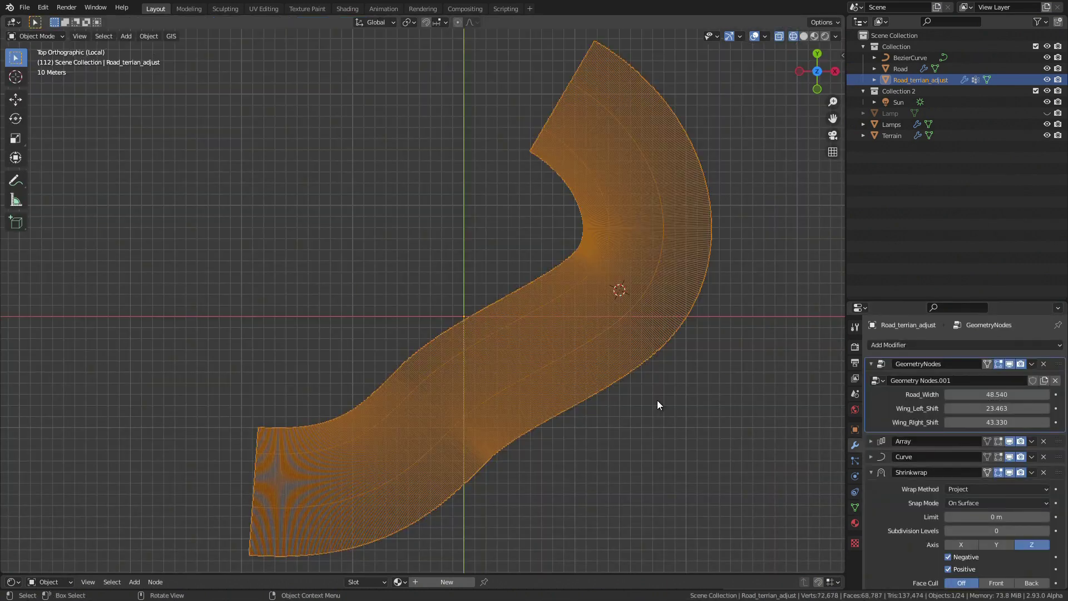
{"action": "left_click_drag", "start_coordinate": [997, 395], "coordinate": [981, 423]}
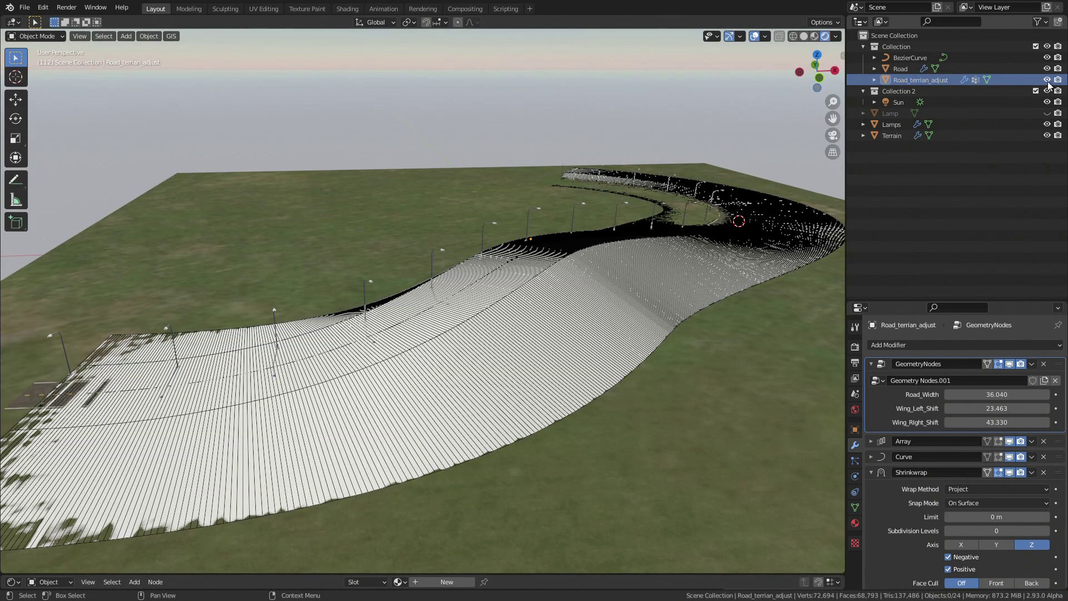
Set the wing shifts to 35.323 and 47.340, then hide Road_terrian_adjust to inspect the terrain.
{"action": "left_click_drag", "start_coordinate": [996, 408], "coordinate": [1016, 423]}
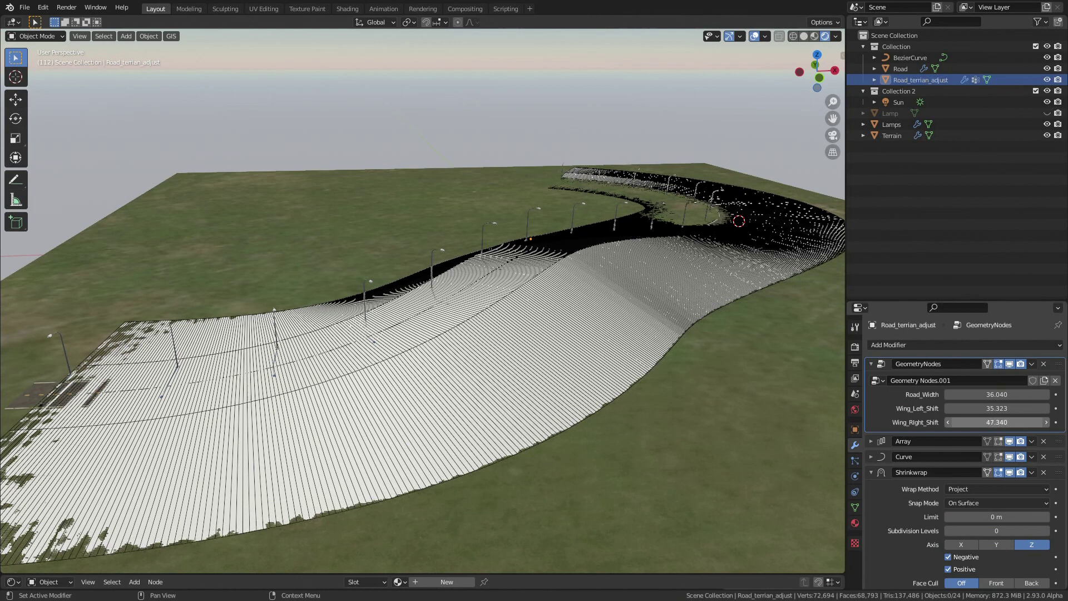
{"action": "left_click", "coordinate": [1026, 135]}
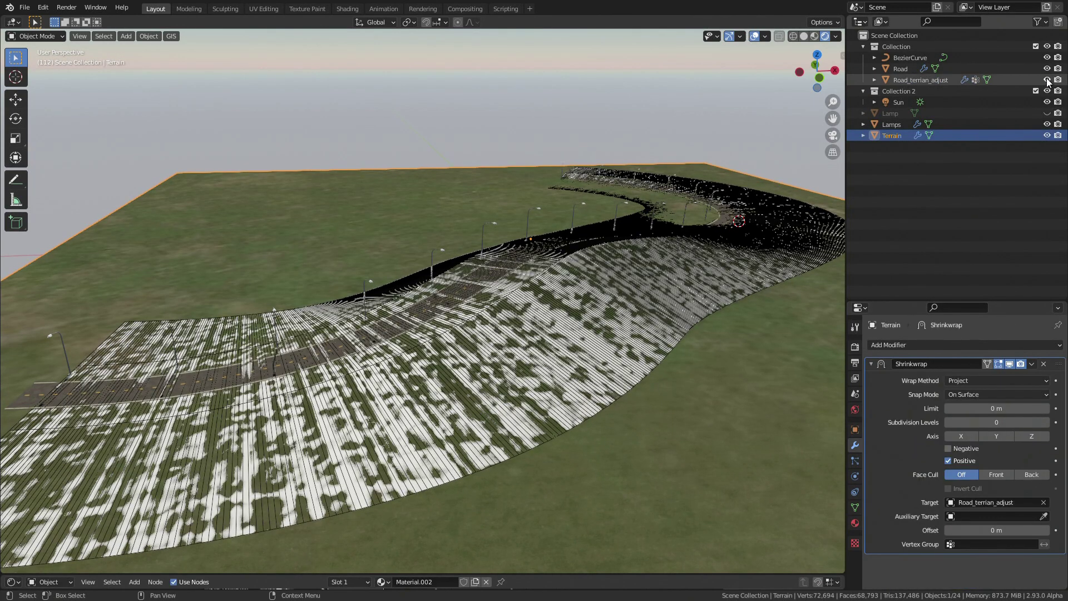
{"action": "left_click", "coordinate": [1047, 79]}
{"action": "middle_click_drag", "start_coordinate": [629, 238], "coordinate": [590, 260]}
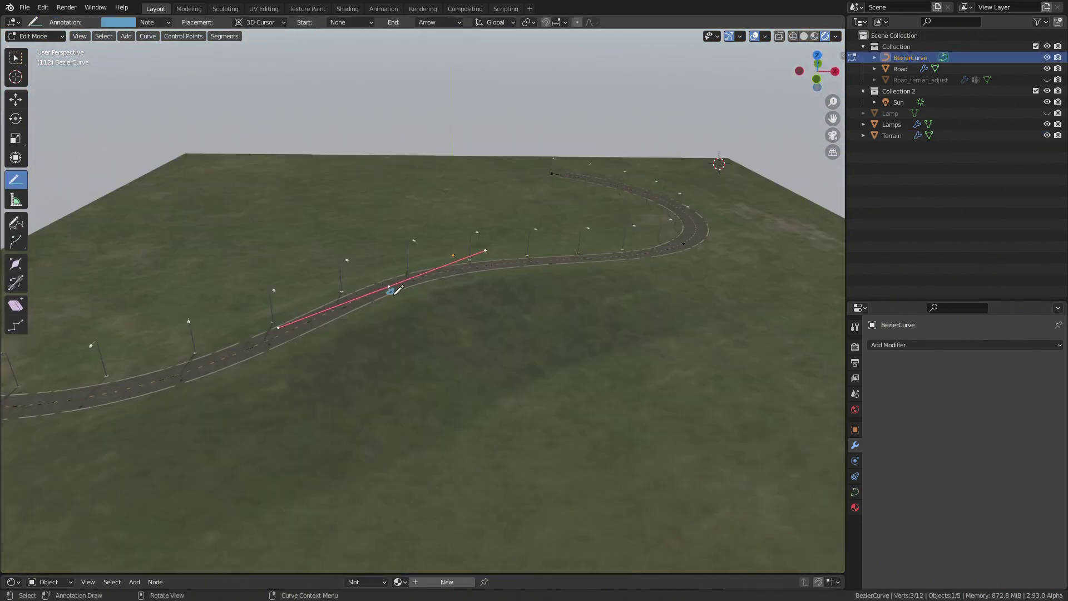
Draw two annotation arrows from the raised road point and the road's far bend.
{"action": "left_click_drag", "start_coordinate": [391, 288], "coordinate": [450, 423]}
{"action": "left_click_drag", "start_coordinate": [684, 244], "coordinate": [768, 294]}
{"action": "key", "text": "w"}
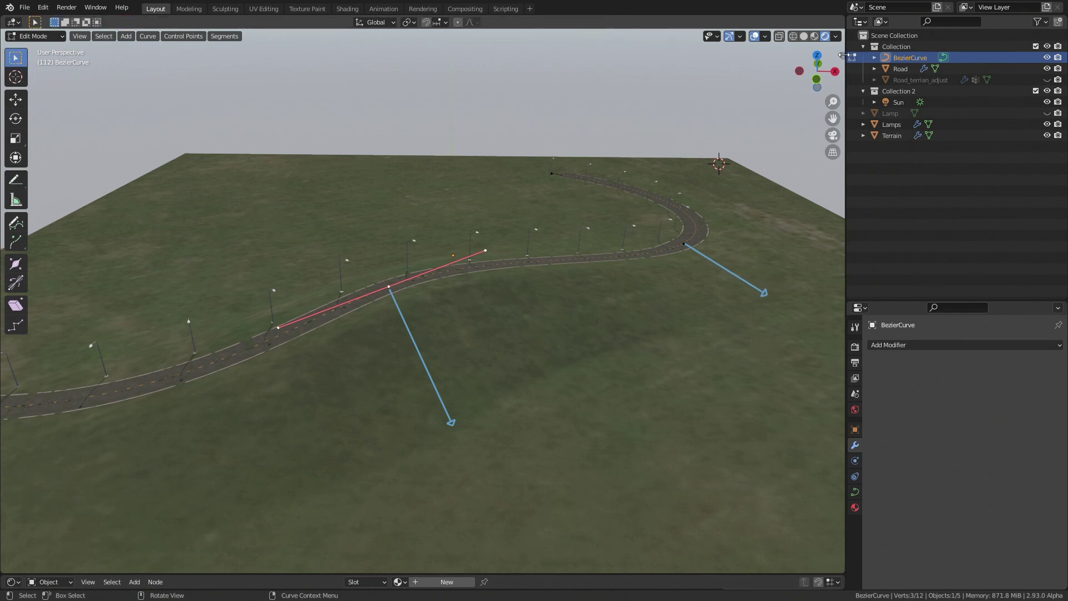
Change the raised control point's Radius in the Item sidebar to reshape the terrain slope.
{"action": "left_click_drag", "start_coordinate": [844, 55], "coordinate": [724, 55]}
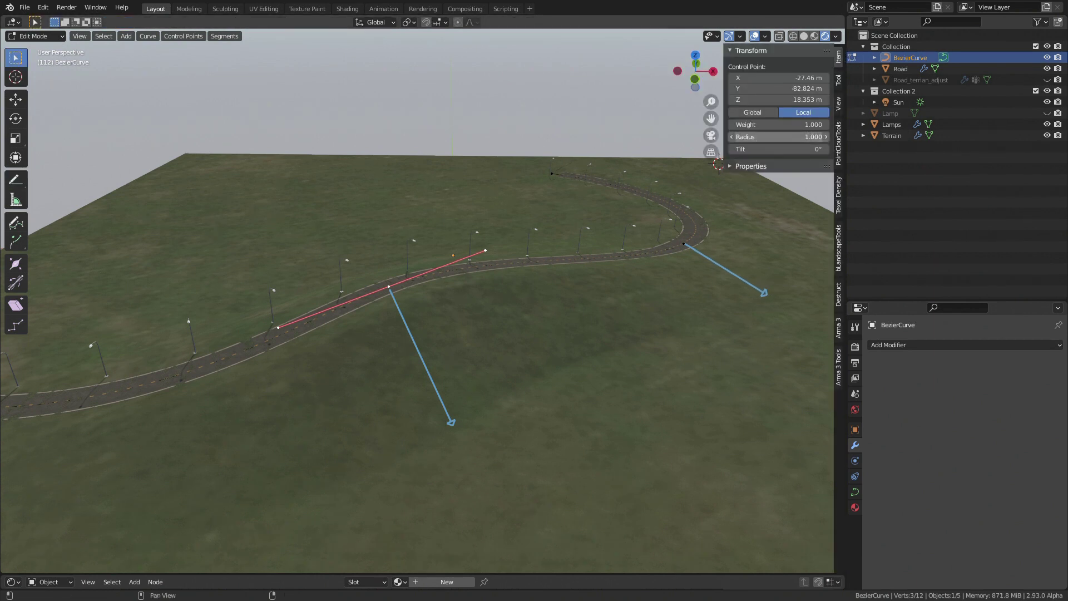
{"action": "left_click", "coordinate": [780, 138]}
{"action": "key", "text": "Return"}
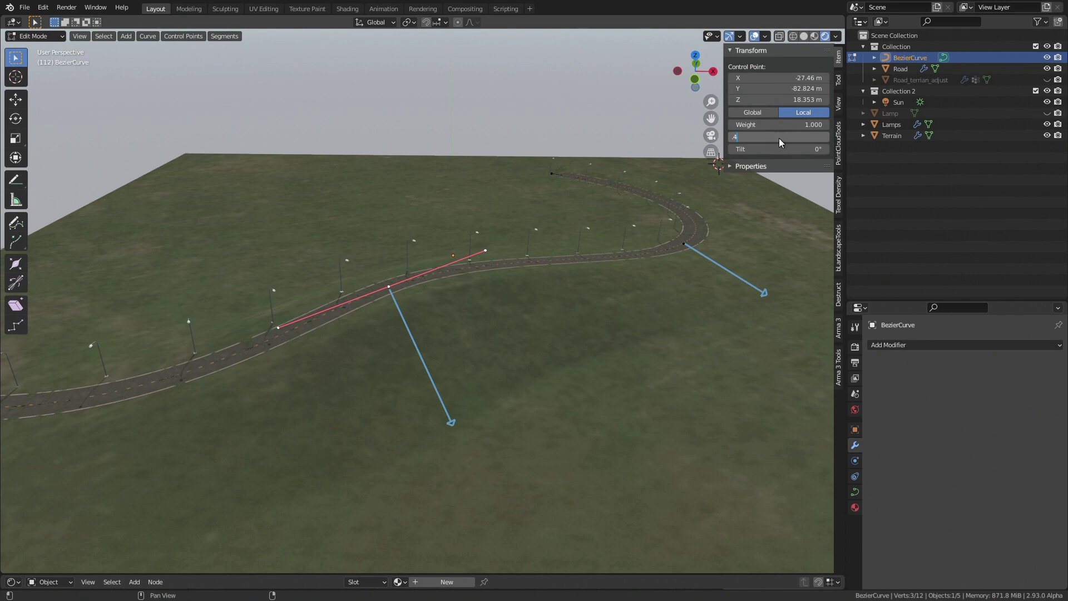
{"action": "key", "text": "Tab"}
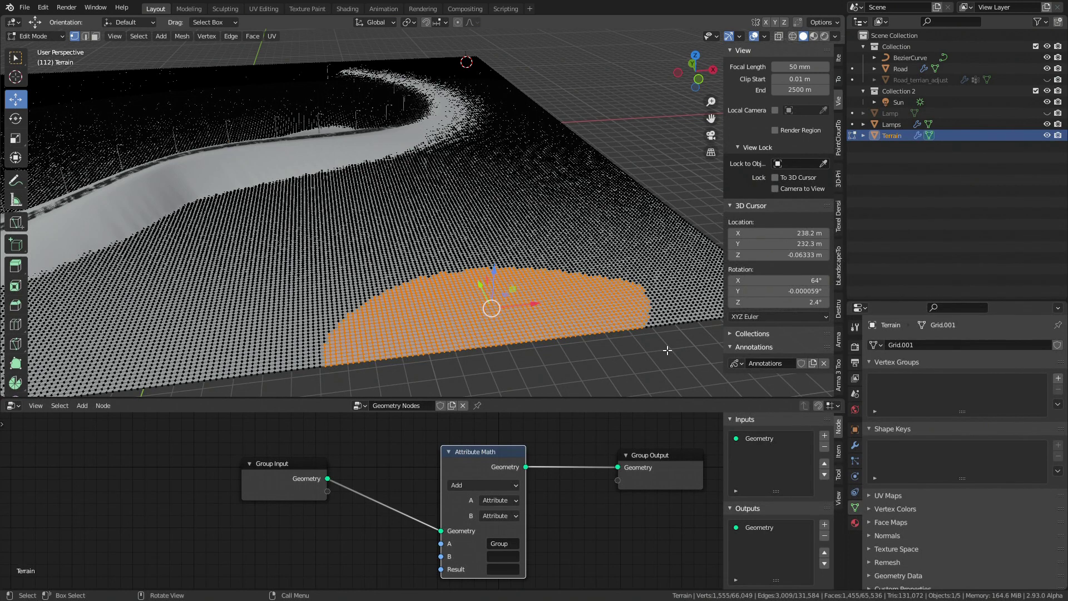
Create a terrain vertex group named Group and assign the selected vertices at weight 0.983.
{"action": "left_click", "coordinate": [1059, 379]}
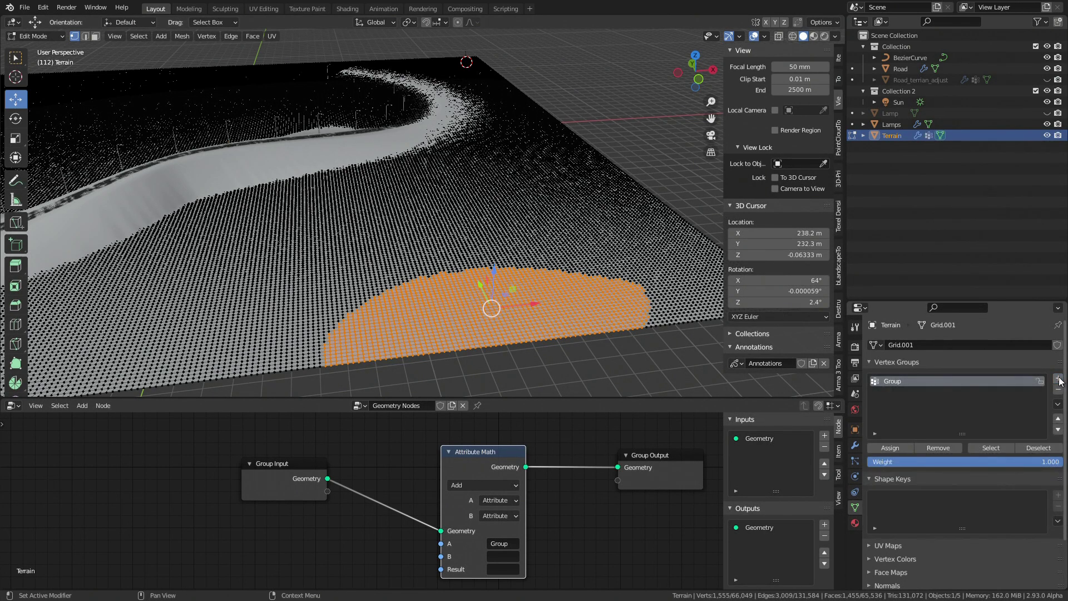
{"action": "mouse_move", "coordinate": [1056, 464]}
{"action": "left_mouse_down"}
{"action": "mouse_move", "coordinate": [941, 463]}
{"action": "mouse_move", "coordinate": [1057, 463]}
{"action": "left_mouse_up"}
{"action": "left_click", "coordinate": [903, 447]}
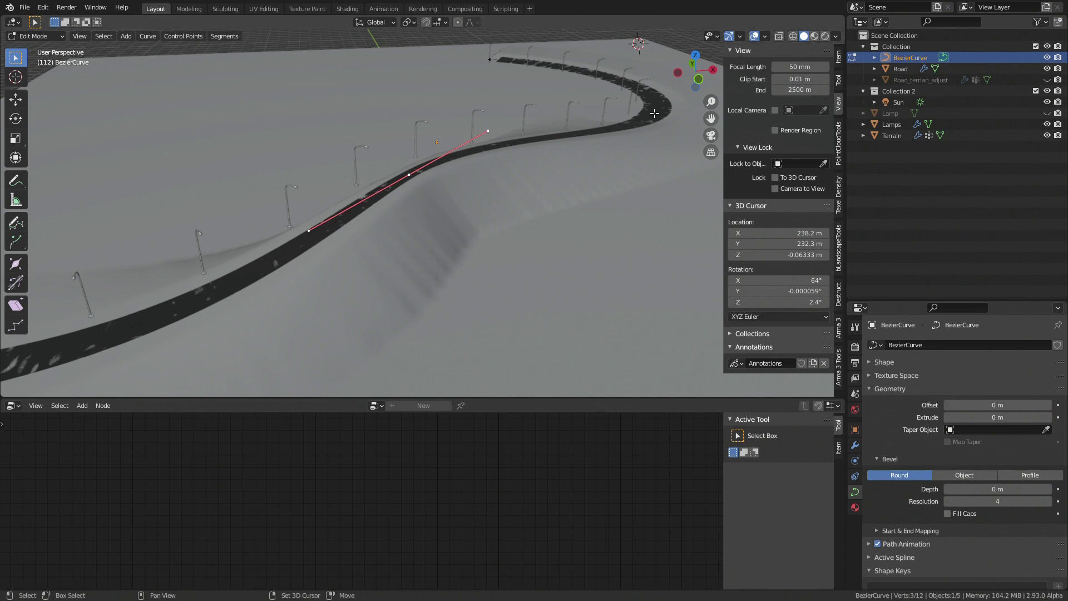
Add the far-bend control point to the selection alongside the raised one.
{"action": "left_click", "coordinate": [654, 113], "text": "shift"}
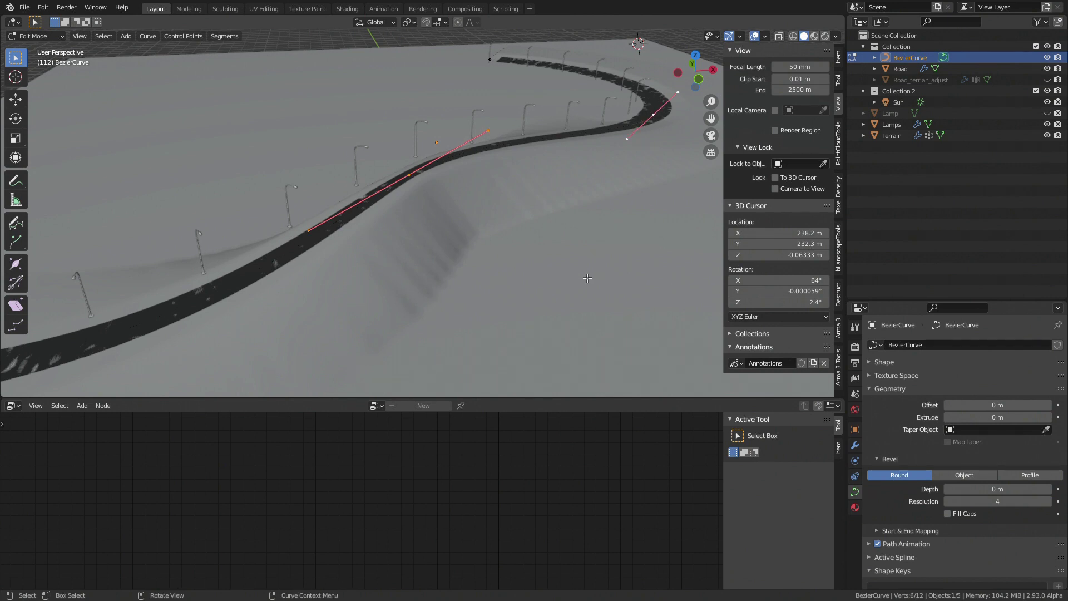